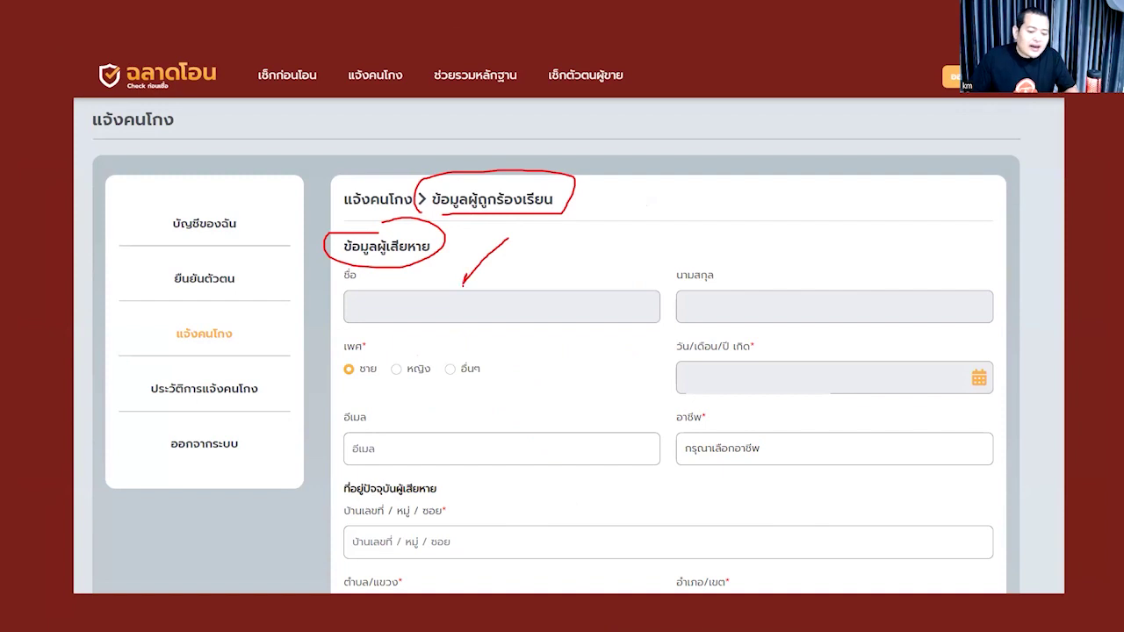
Step: Mark the victim's name, date-of-birth, email, occupation and house-number address fields
left_click_drag(830, 256, 808, 274)
left_click_drag(830, 334, 807, 360)
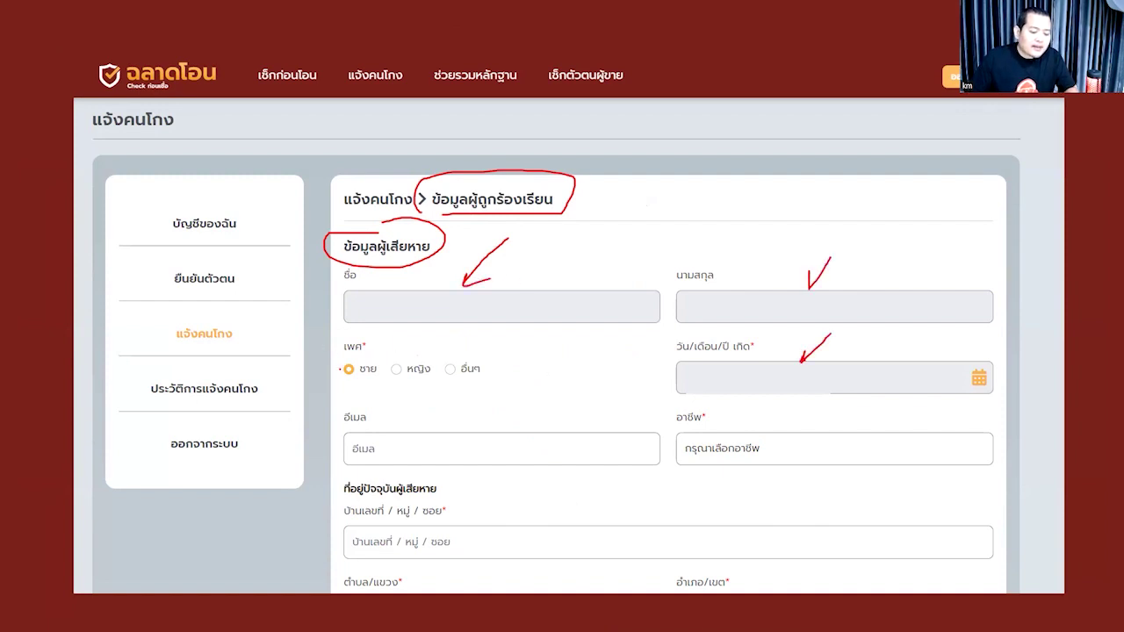
left_click_drag(539, 405, 525, 428)
left_click_drag(789, 415, 777, 430)
left_click_drag(500, 495, 481, 524)
mouse_move(480, 506)
left_mouse_down()
mouse_move(485, 524)
mouse_move(483, 505)
left_mouse_up()
left_click_drag(485, 520, 499, 504)
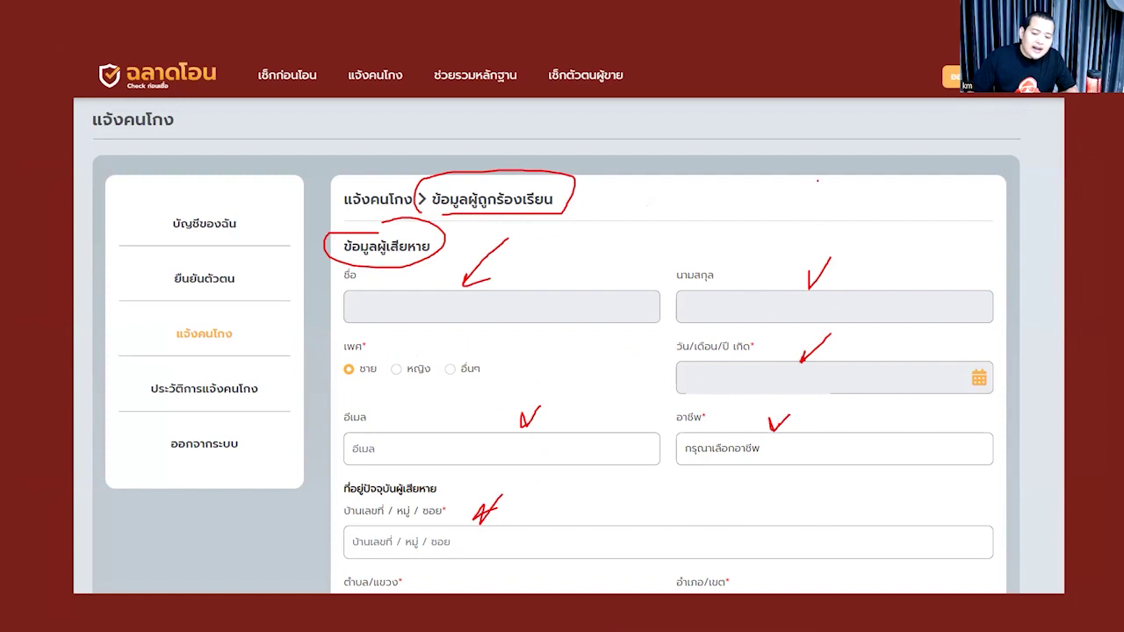
mouse_move(888, 130)
left_mouse_down()
mouse_move(889, 512)
mouse_move(876, 479)
mouse_move(863, 482)
left_mouse_up()
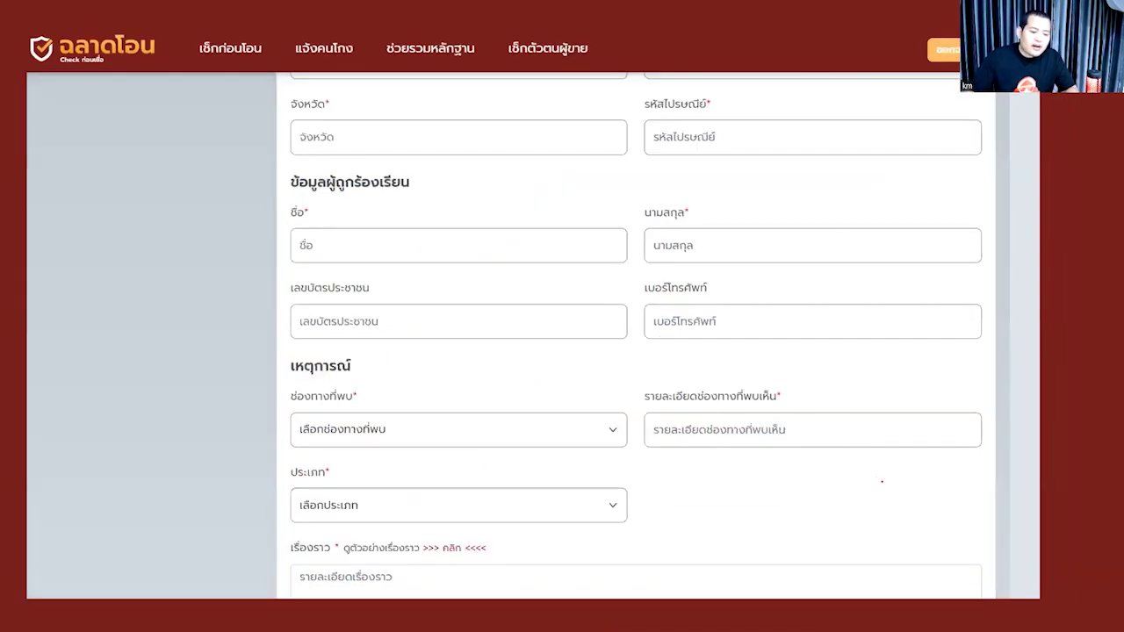
Step: Point out the complainee heading and the name, surname, optional ID-card and phone fields
mouse_move(199, 155)
left_mouse_down()
mouse_move(279, 186)
mouse_move(272, 179)
mouse_move(281, 193)
mouse_move(253, 197)
mouse_move(279, 178)
mouse_move(286, 188)
mouse_move(268, 197)
left_mouse_up()
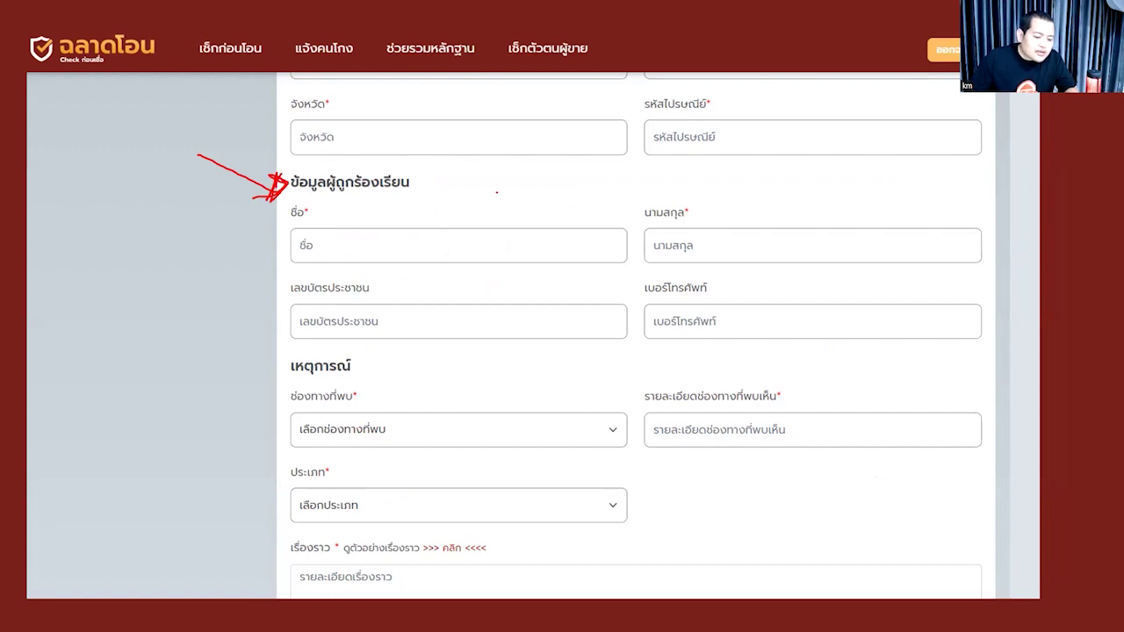
left_click_drag(509, 193, 413, 231)
mouse_move(413, 231)
left_mouse_down()
mouse_move(418, 212)
mouse_move(413, 230)
left_mouse_up()
left_click_drag(413, 230, 433, 224)
left_click_drag(770, 205, 741, 239)
left_click_drag(740, 239, 750, 232)
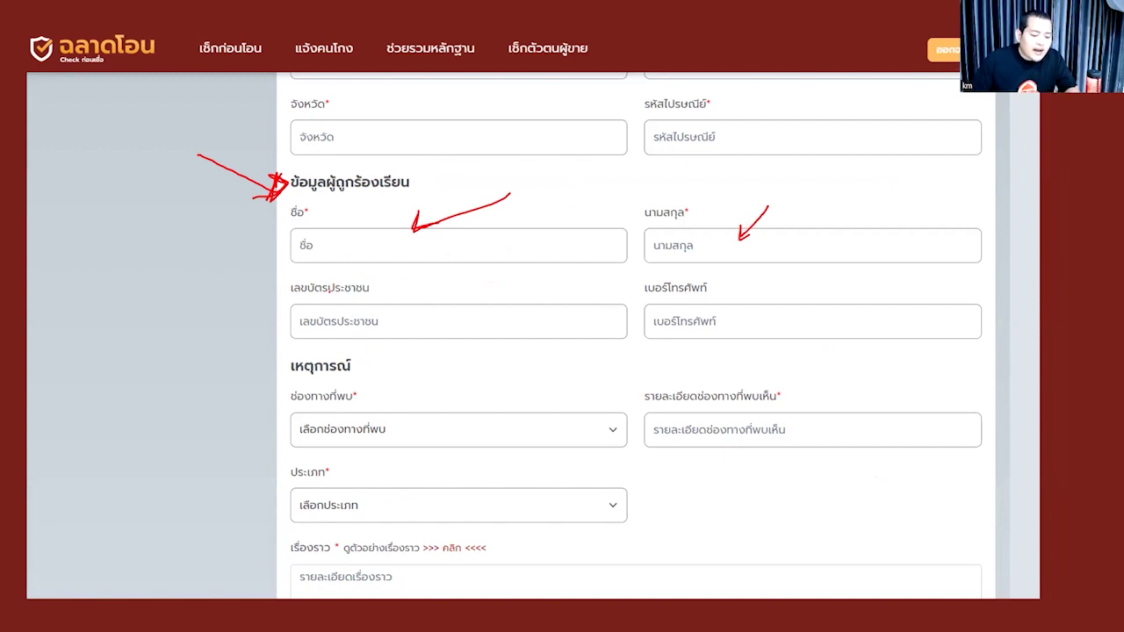
left_click_drag(382, 320, 427, 318)
mouse_move(701, 319)
left_mouse_down()
mouse_move(704, 331)
mouse_move(752, 324)
left_mouse_up()
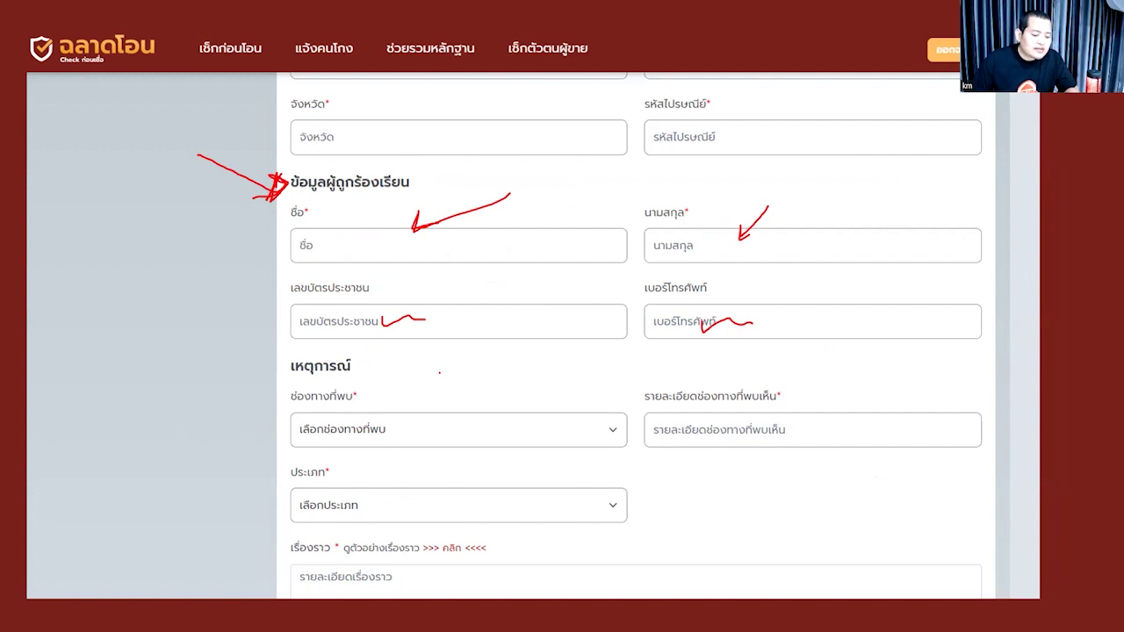
Step: Highlight where the scam was found, its required detail field, and the incident type choice
mouse_move(440, 374)
left_mouse_down()
mouse_move(395, 429)
mouse_move(440, 419)
left_mouse_up()
mouse_move(597, 420)
left_mouse_down()
mouse_move(618, 418)
mouse_move(601, 415)
left_mouse_up()
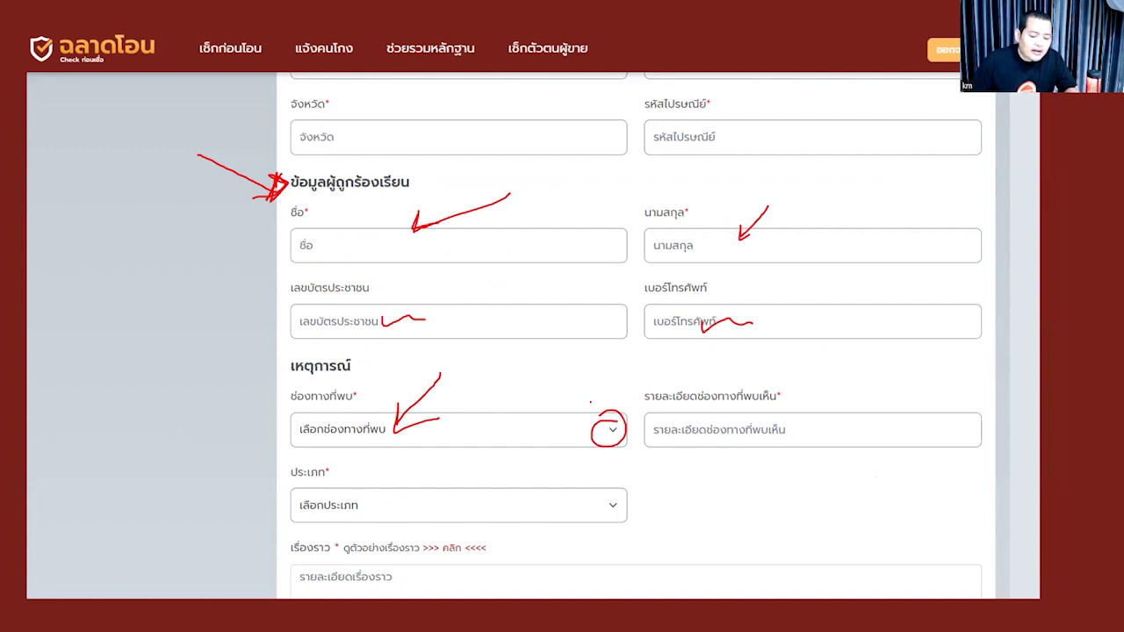
left_click_drag(587, 385, 659, 417)
left_click_drag(658, 417, 625, 429)
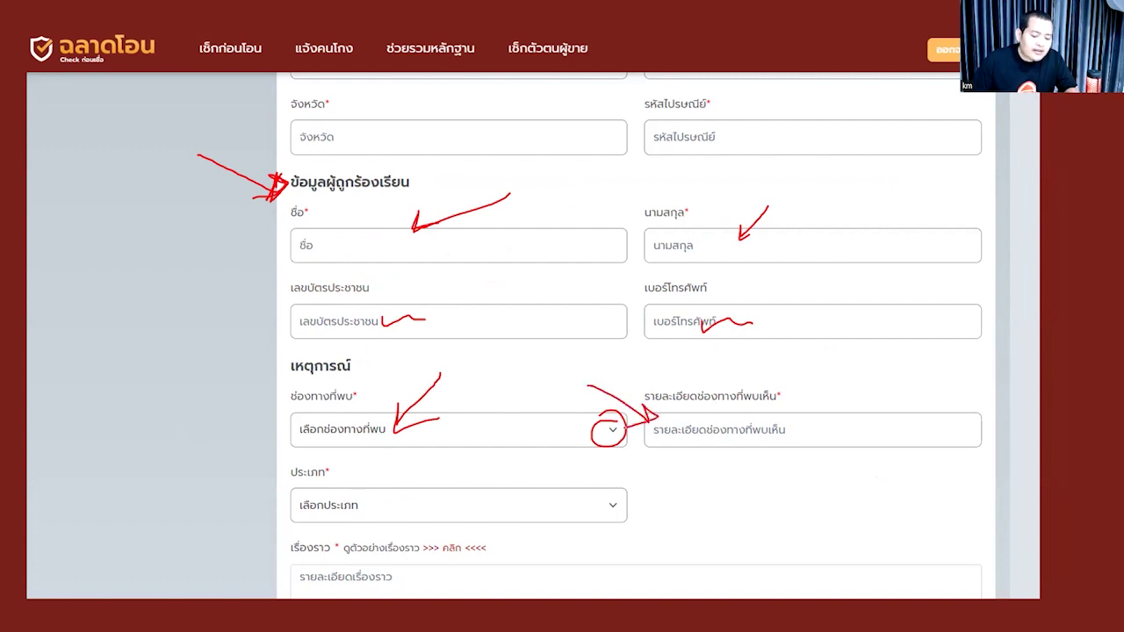
mouse_move(774, 387)
left_mouse_down()
mouse_move(783, 401)
mouse_move(769, 382)
left_mouse_up()
mouse_move(650, 432)
left_mouse_down()
mouse_move(676, 435)
mouse_move(654, 434)
left_mouse_up()
mouse_move(329, 458)
left_mouse_down()
mouse_move(298, 460)
mouse_move(399, 522)
mouse_move(383, 459)
mouse_move(300, 459)
left_mouse_up()
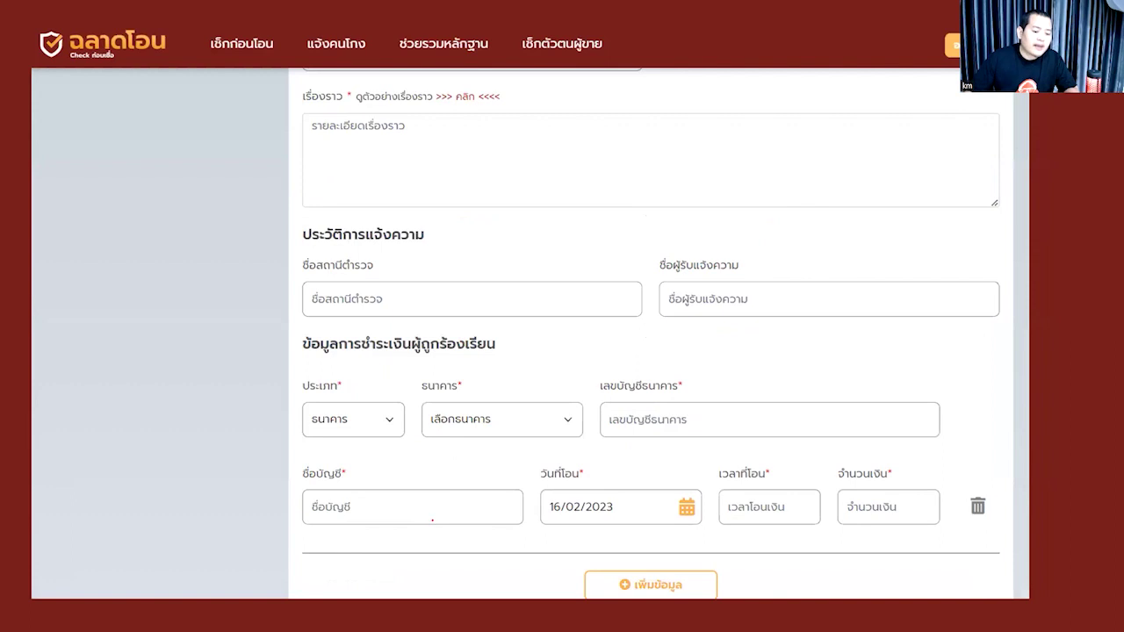
Step: Point out the story box, example-stories link, police-station name and report recipient fields
mouse_move(259, 109)
left_mouse_down()
mouse_move(323, 124)
mouse_move(313, 138)
left_mouse_up()
mouse_move(341, 142)
left_mouse_down()
mouse_move(348, 155)
mouse_move(406, 143)
mouse_move(590, 159)
left_mouse_up()
mouse_move(498, 81)
left_mouse_down()
mouse_move(477, 82)
mouse_move(490, 121)
mouse_move(479, 85)
left_mouse_up()
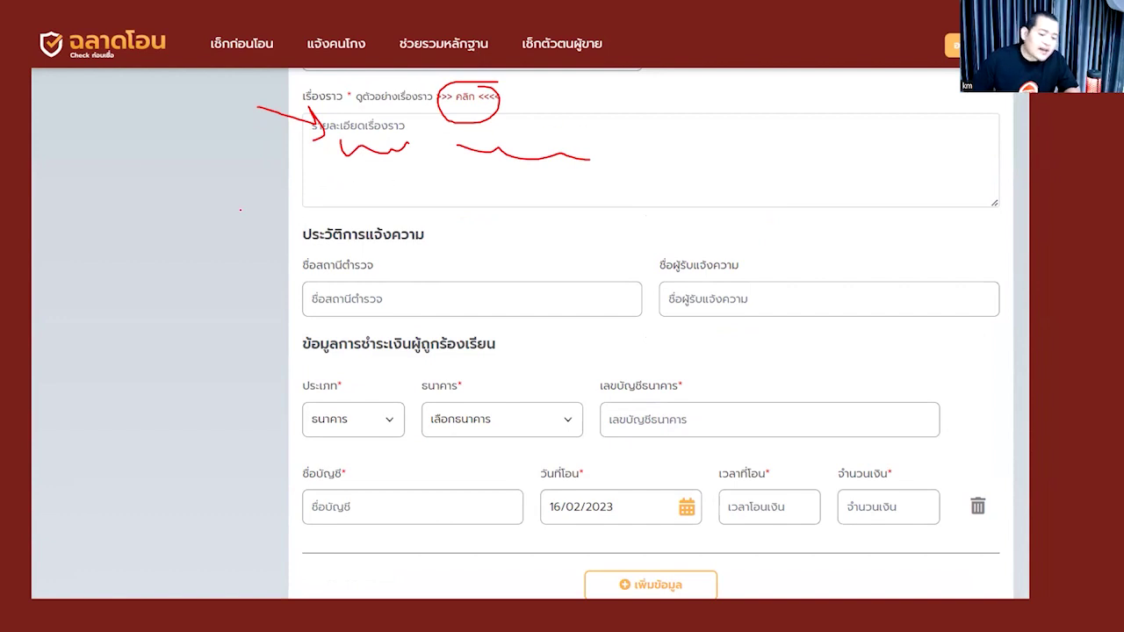
mouse_move(240, 210)
left_mouse_down()
mouse_move(267, 218)
mouse_move(337, 286)
mouse_move(347, 276)
left_mouse_up()
mouse_move(618, 233)
left_mouse_down()
mouse_move(701, 283)
mouse_move(709, 262)
mouse_move(676, 283)
mouse_move(702, 264)
left_mouse_up()
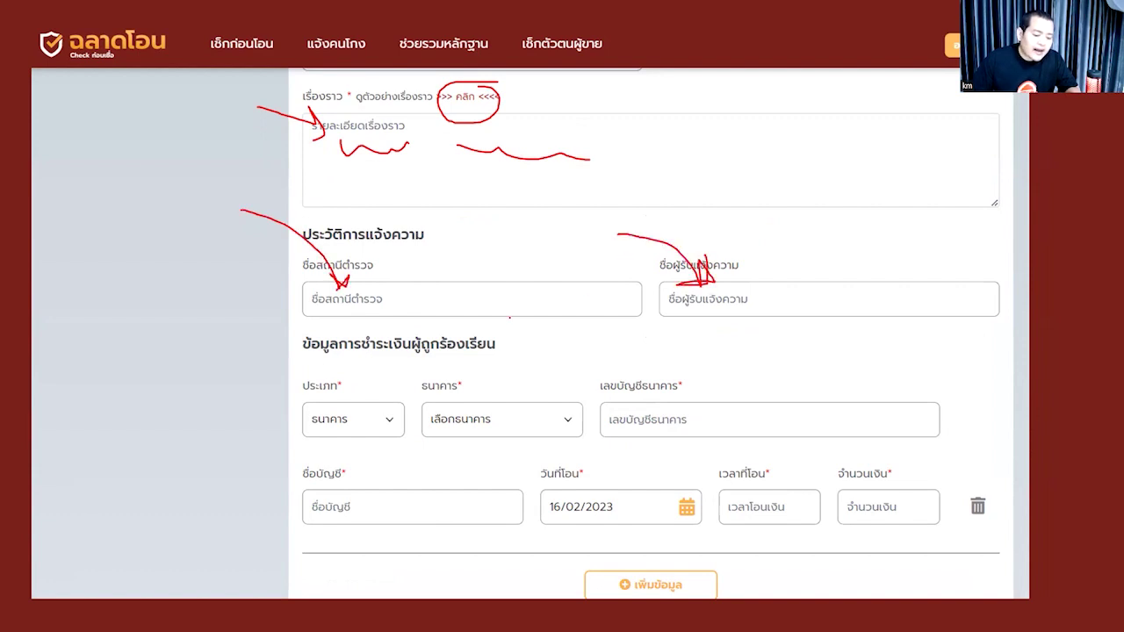
Step: Mark the complainee payment heading, payment type, bank choice and account number field
left_click_drag(312, 358, 483, 354)
mouse_move(316, 367)
left_mouse_down()
mouse_move(283, 383)
mouse_move(386, 441)
mouse_move(362, 372)
left_mouse_up()
mouse_move(457, 373)
left_mouse_down()
mouse_move(421, 386)
mouse_move(436, 439)
mouse_move(586, 400)
left_mouse_up()
mouse_move(391, 364)
left_mouse_down()
mouse_move(369, 404)
mouse_move(384, 397)
left_mouse_up()
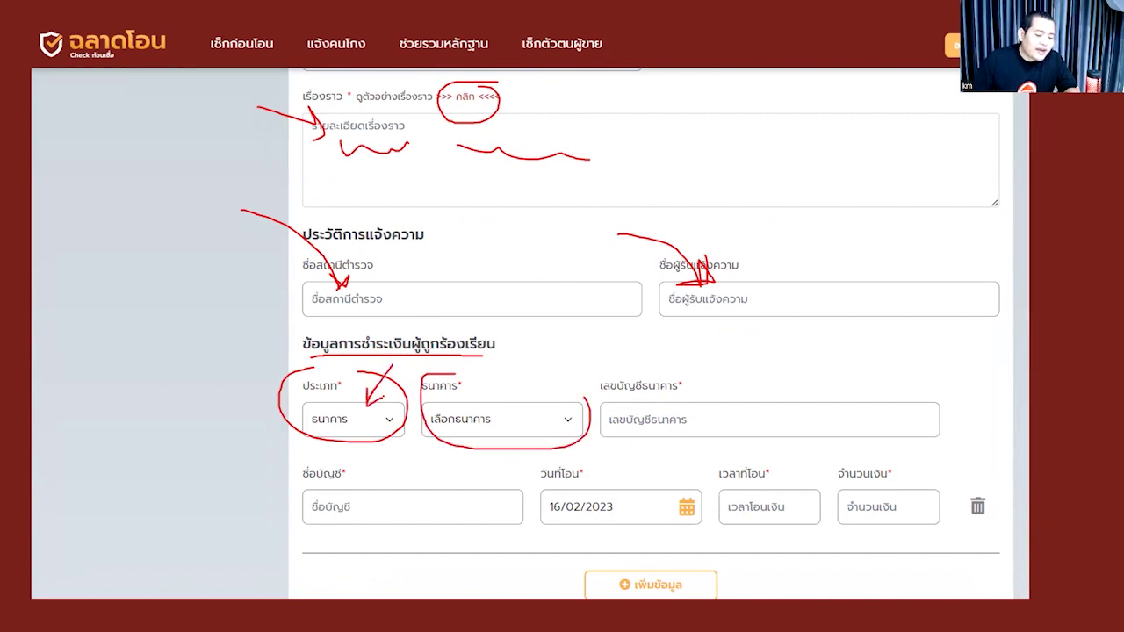
mouse_move(558, 369)
left_mouse_down()
mouse_move(536, 409)
mouse_move(544, 400)
left_mouse_up()
left_click_drag(760, 351, 699, 409)
left_click_drag(704, 385, 700, 411)
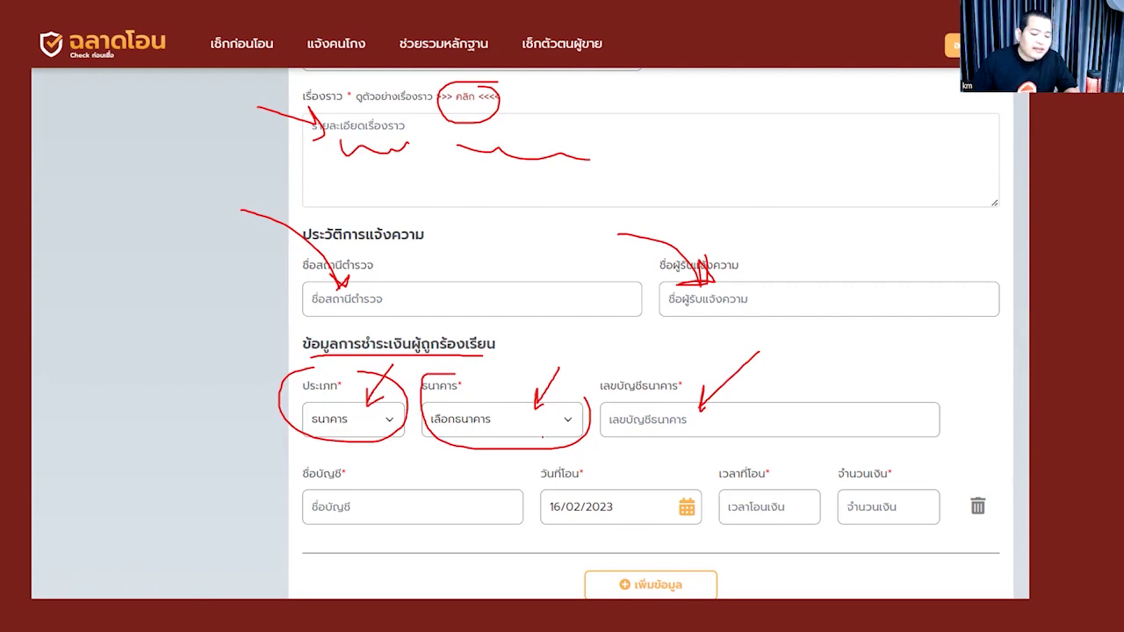
Step: Point out the account name, transfer date, transfer time and amount fields
mouse_move(227, 450)
left_mouse_down()
mouse_move(327, 474)
mouse_move(297, 479)
left_mouse_up()
left_click_drag(478, 466, 532, 488)
left_click_drag(507, 481, 533, 488)
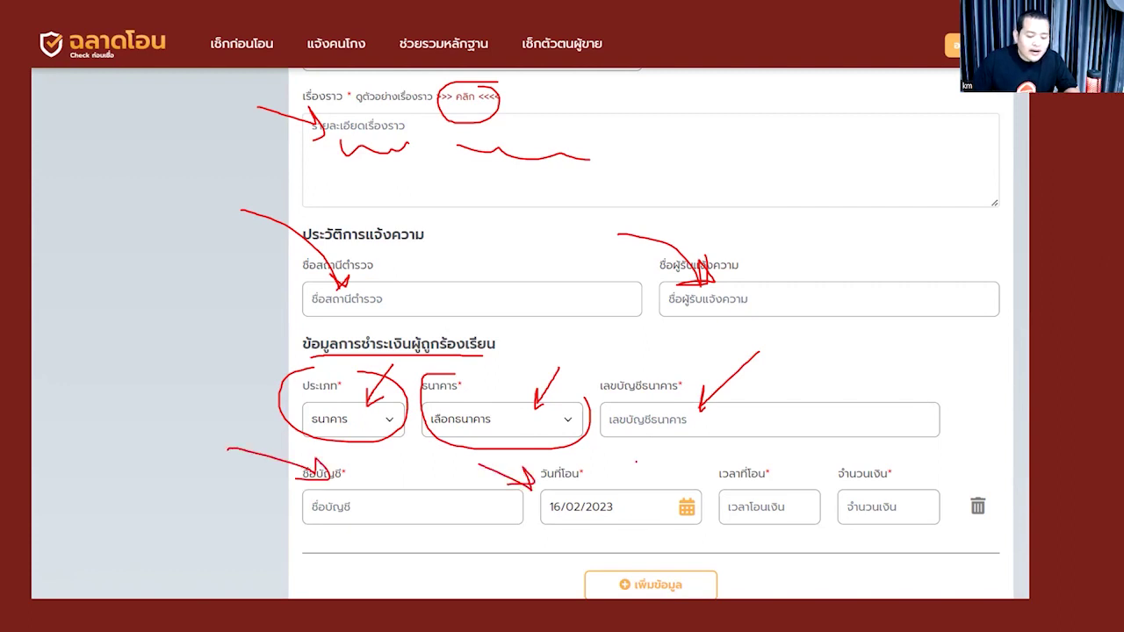
mouse_move(659, 453)
left_mouse_down()
mouse_move(691, 465)
mouse_move(665, 472)
left_mouse_up()
left_click_drag(784, 458, 819, 489)
mouse_move(819, 462)
left_mouse_down()
mouse_move(820, 487)
mouse_move(778, 490)
left_mouse_up()
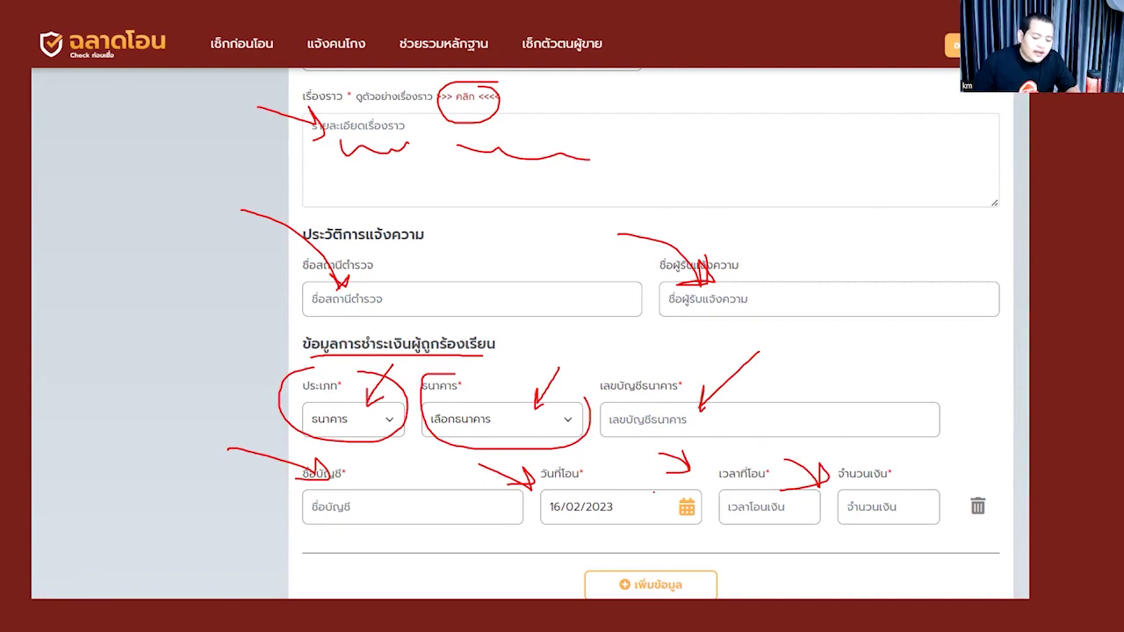
Step: Highlight the เพิ่มข้อมูล button and move on to the ข้อมูลหลักฐาน evidence step
mouse_move(651, 553)
left_mouse_down()
mouse_move(594, 555)
mouse_move(598, 600)
mouse_move(722, 583)
mouse_move(593, 563)
mouse_move(637, 607)
mouse_move(641, 558)
left_mouse_up()
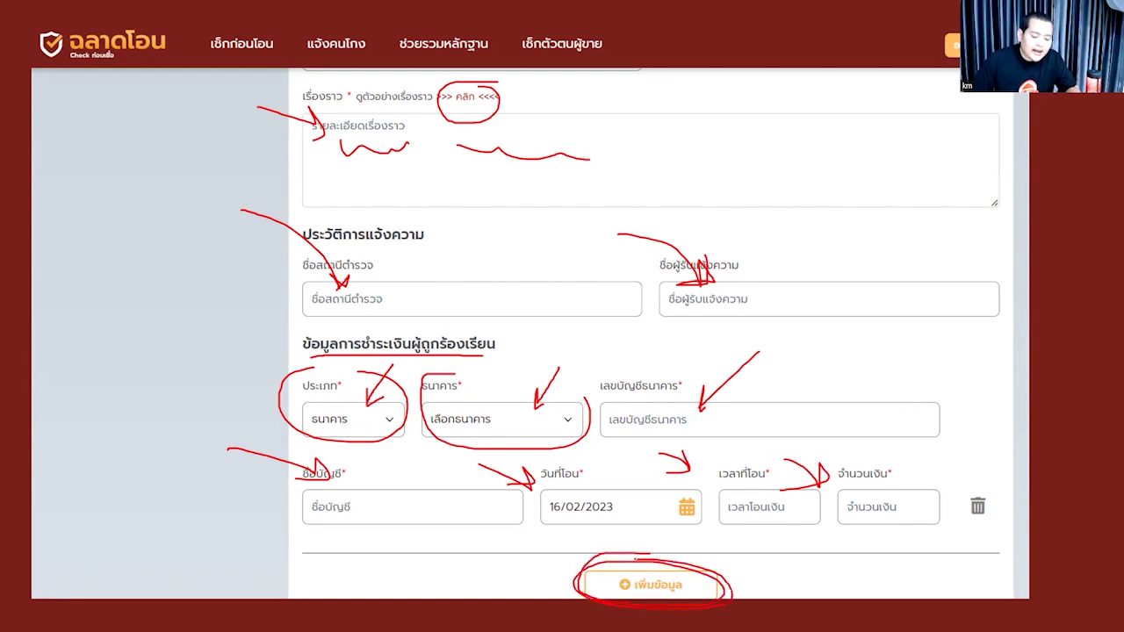
left_click_drag(873, 113, 888, 342)
left_click_drag(853, 283, 917, 285)
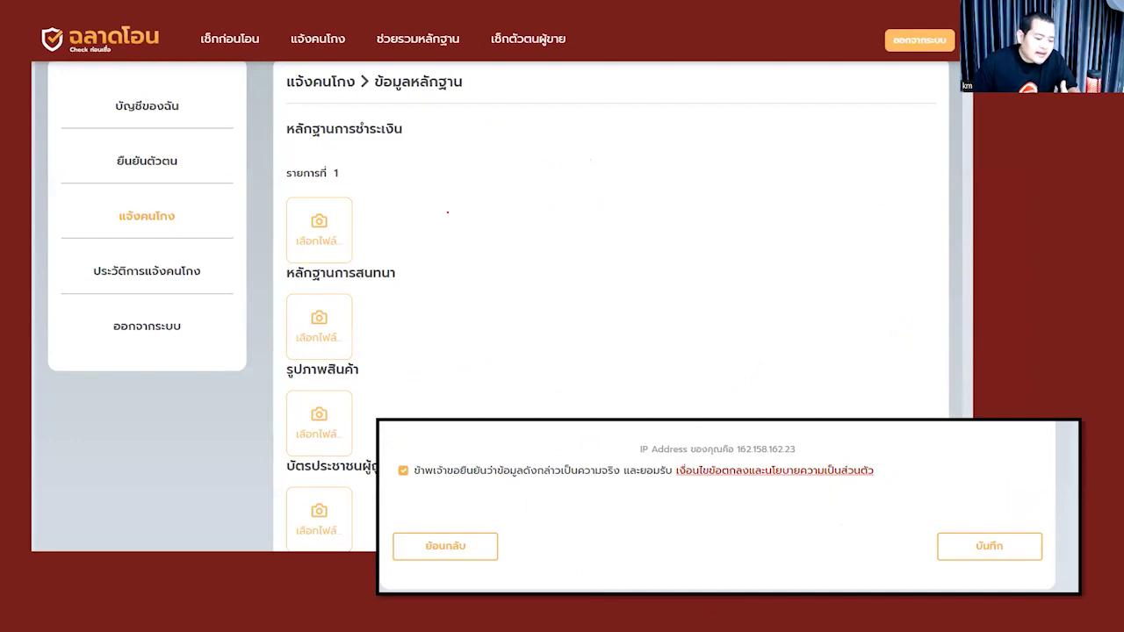
Step: Circle the payment-proof, chat-evidence, product-photo and fourth evidence upload slots
mouse_move(317, 204)
left_mouse_down()
mouse_move(290, 204)
mouse_move(351, 265)
mouse_move(292, 207)
left_mouse_up()
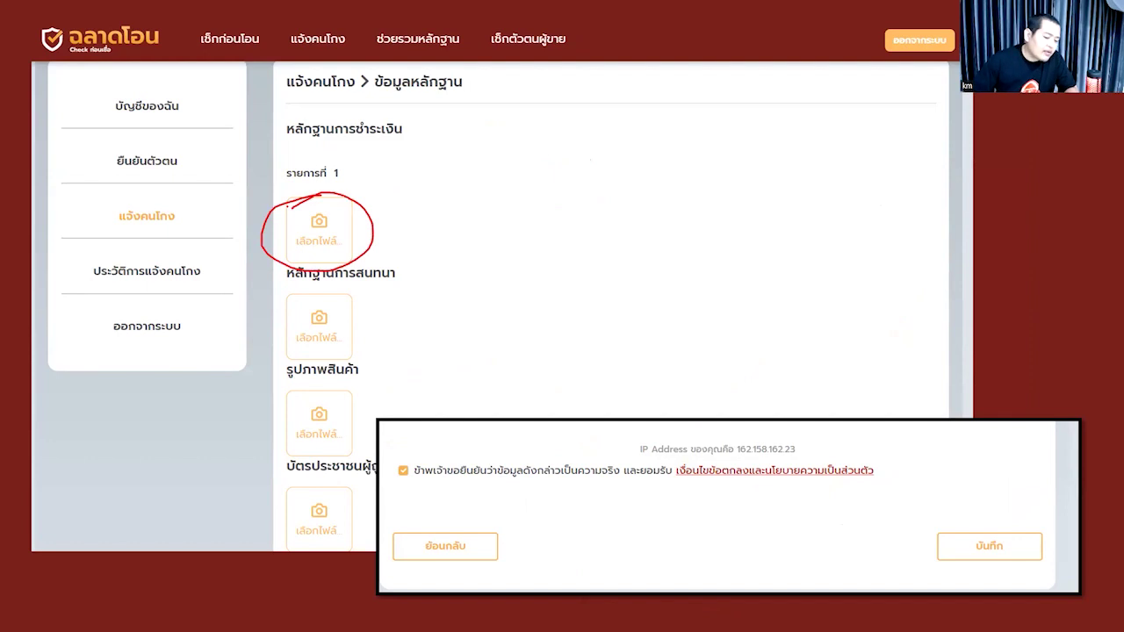
mouse_move(333, 299)
left_mouse_down()
mouse_move(272, 363)
mouse_move(331, 296)
left_mouse_up()
mouse_move(322, 380)
left_mouse_down()
mouse_move(314, 457)
mouse_move(337, 400)
left_mouse_up()
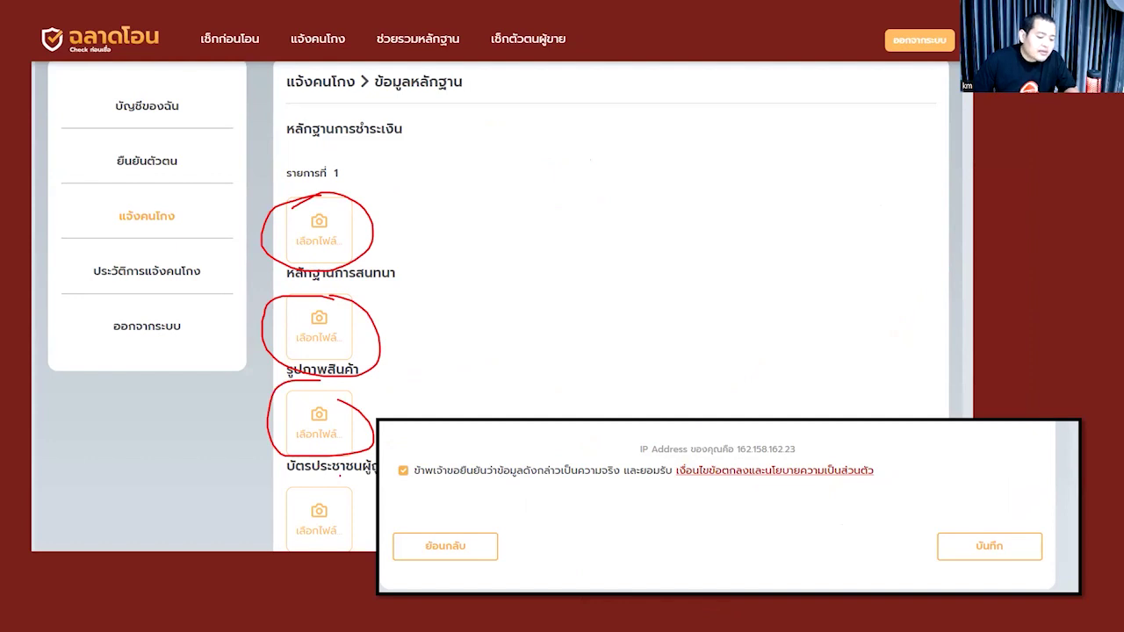
mouse_move(341, 477)
left_mouse_down()
mouse_move(318, 478)
mouse_move(303, 537)
mouse_move(325, 494)
left_mouse_up()
Step: Tick the truthfulness and privacy-policy declaration and save the evidence page
mouse_move(437, 452)
left_mouse_down()
mouse_move(382, 465)
mouse_move(409, 488)
mouse_move(432, 460)
mouse_move(384, 478)
mouse_move(427, 466)
mouse_move(383, 466)
mouse_move(422, 479)
mouse_move(383, 458)
left_mouse_up()
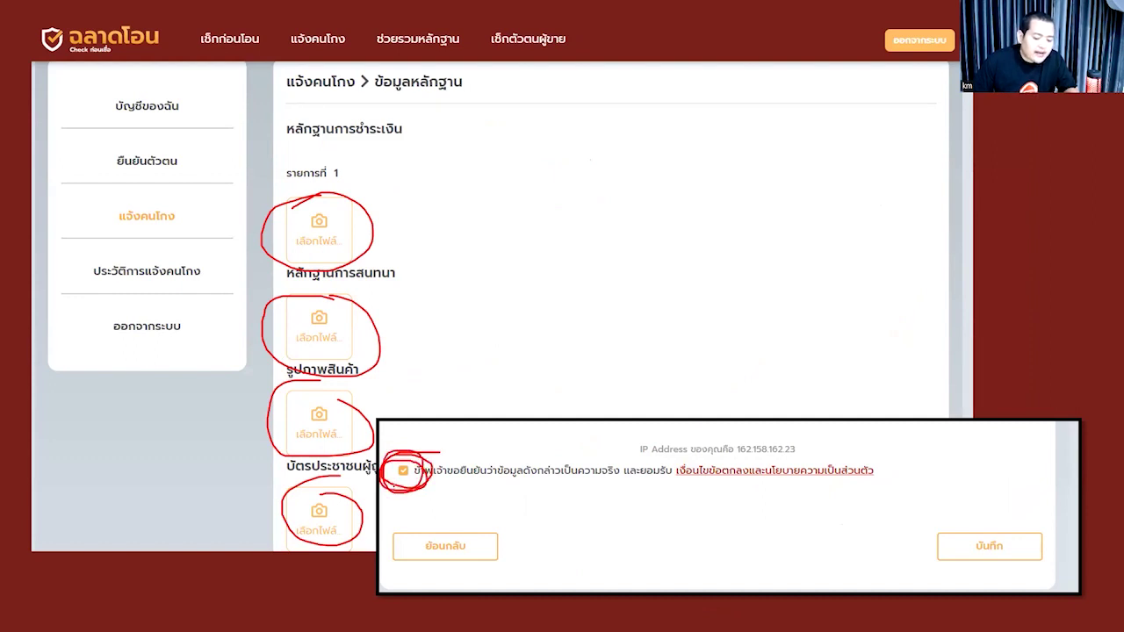
left_click_drag(684, 480, 831, 478)
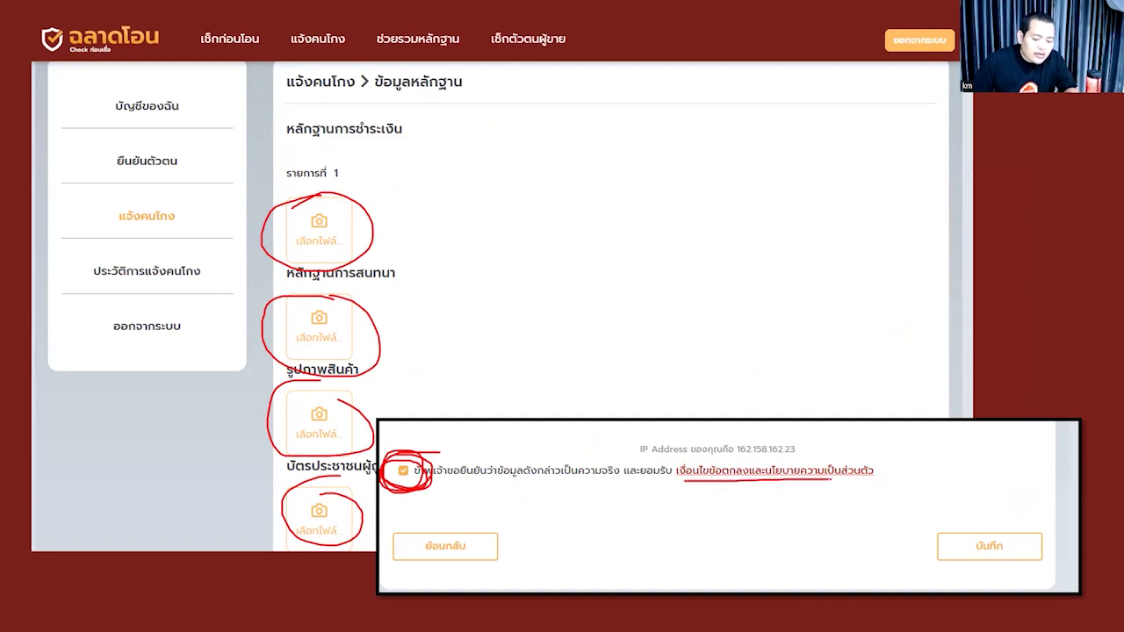
mouse_move(995, 507)
left_mouse_down()
mouse_move(970, 510)
mouse_move(964, 594)
mouse_move(1010, 522)
left_mouse_up()
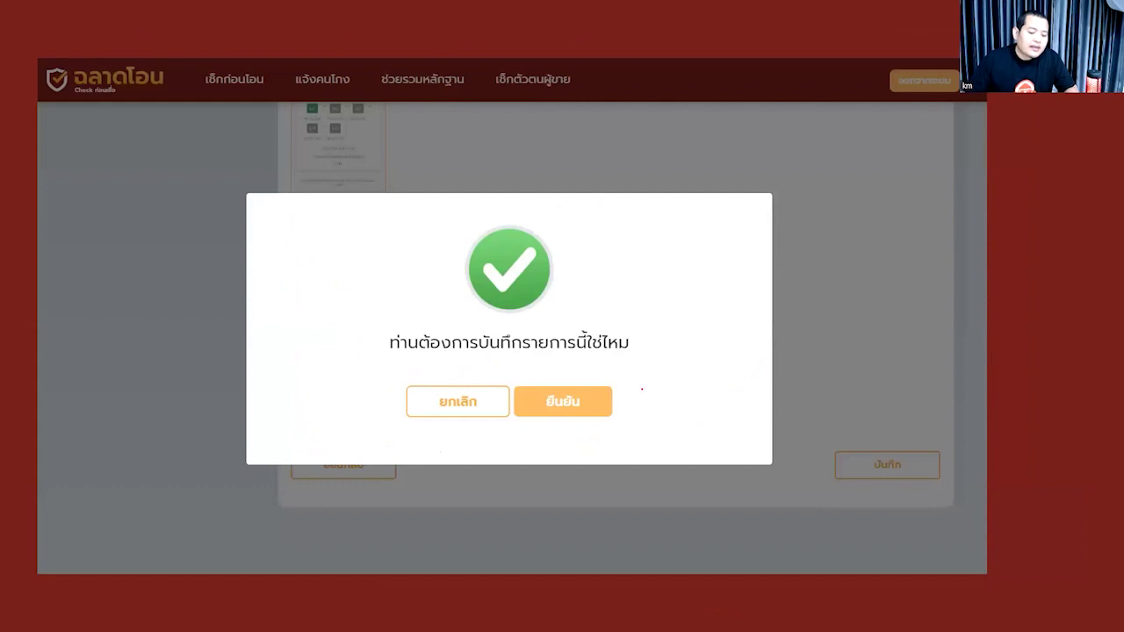
Step: Confirm the save, then find the แจ้งคนโกง report in history marked pending review
mouse_move(580, 378)
left_mouse_down()
mouse_move(524, 411)
mouse_move(602, 387)
mouse_move(576, 378)
left_mouse_up()
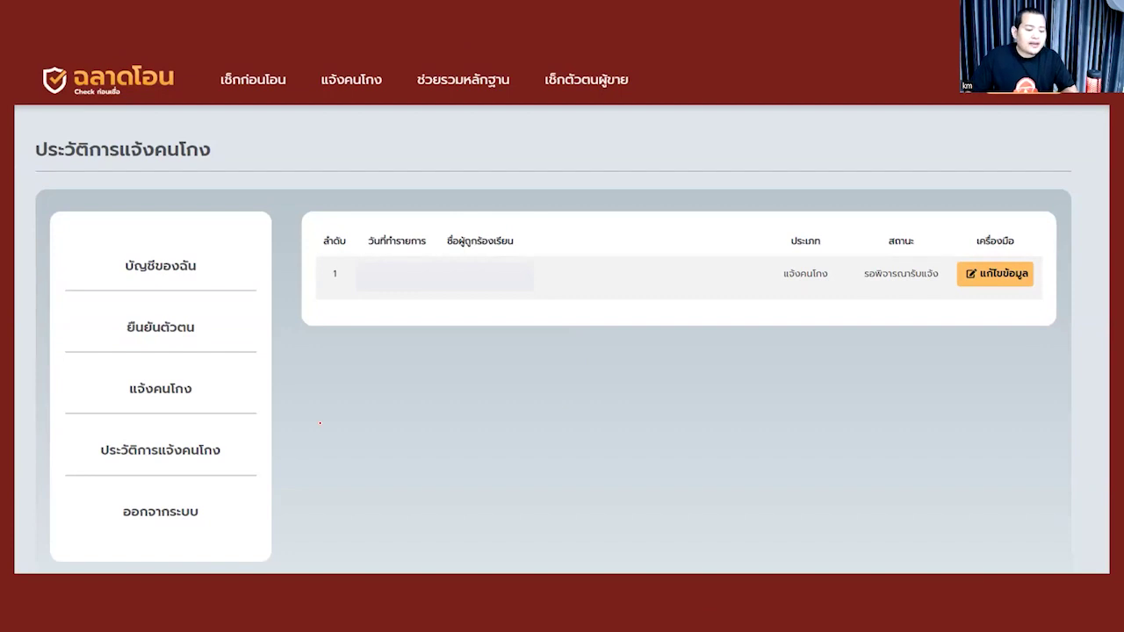
mouse_move(78, 436)
left_mouse_down()
mouse_move(88, 457)
mouse_move(263, 443)
mouse_move(95, 421)
mouse_move(179, 479)
left_mouse_up()
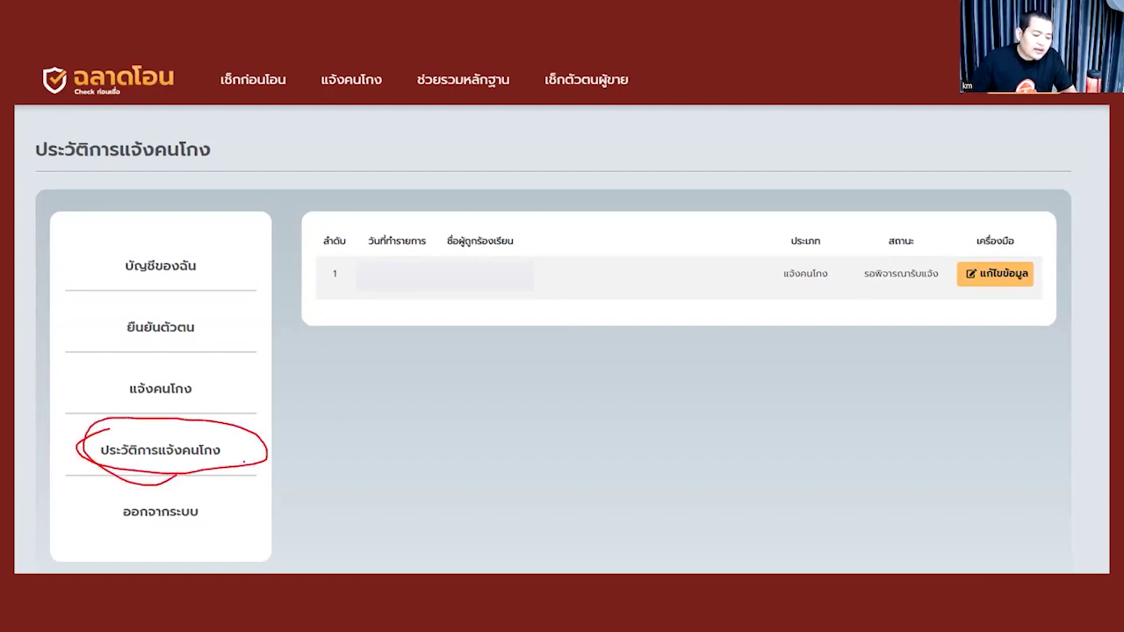
mouse_move(265, 354)
left_mouse_down()
mouse_move(325, 279)
mouse_move(307, 273)
mouse_move(314, 309)
mouse_move(325, 281)
mouse_move(512, 287)
left_mouse_up()
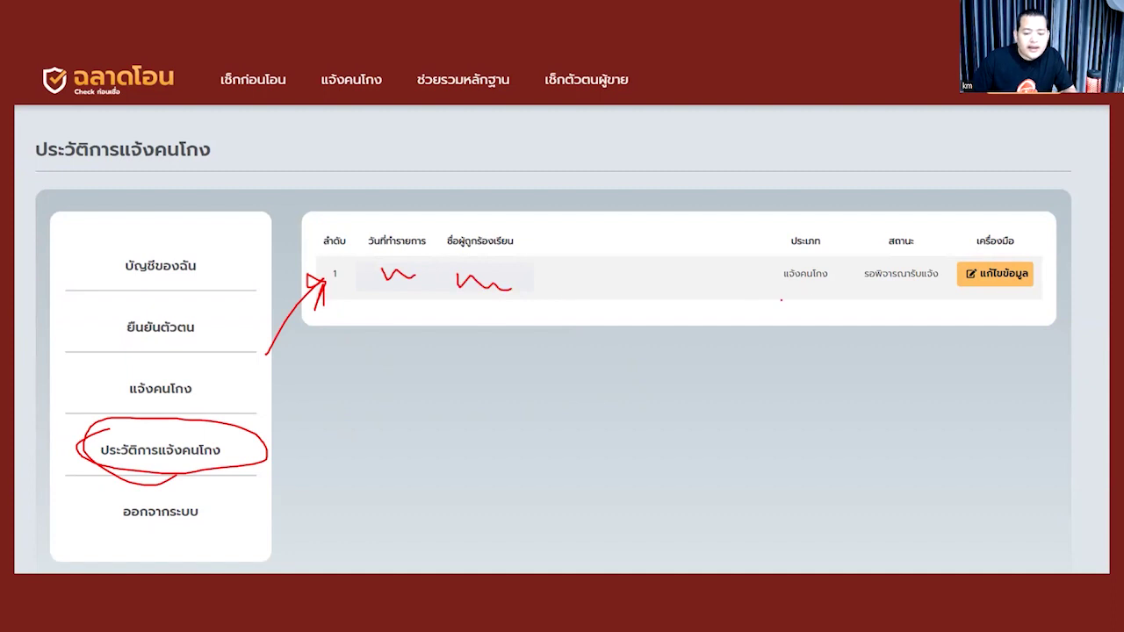
left_click_drag(808, 294, 845, 275)
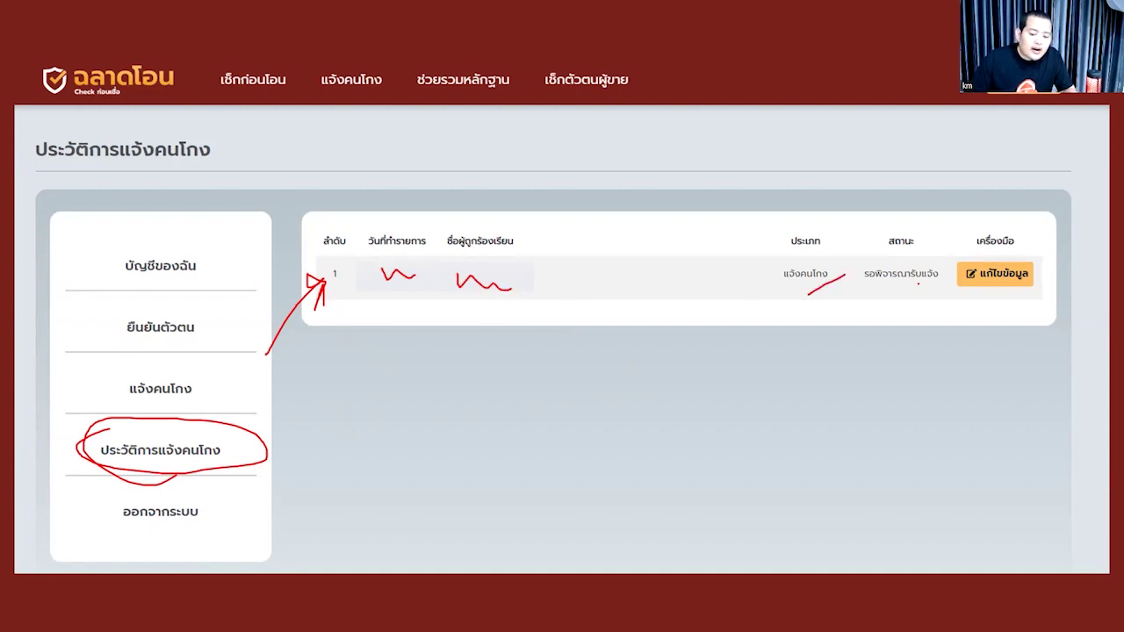
left_click_drag(934, 287, 952, 275)
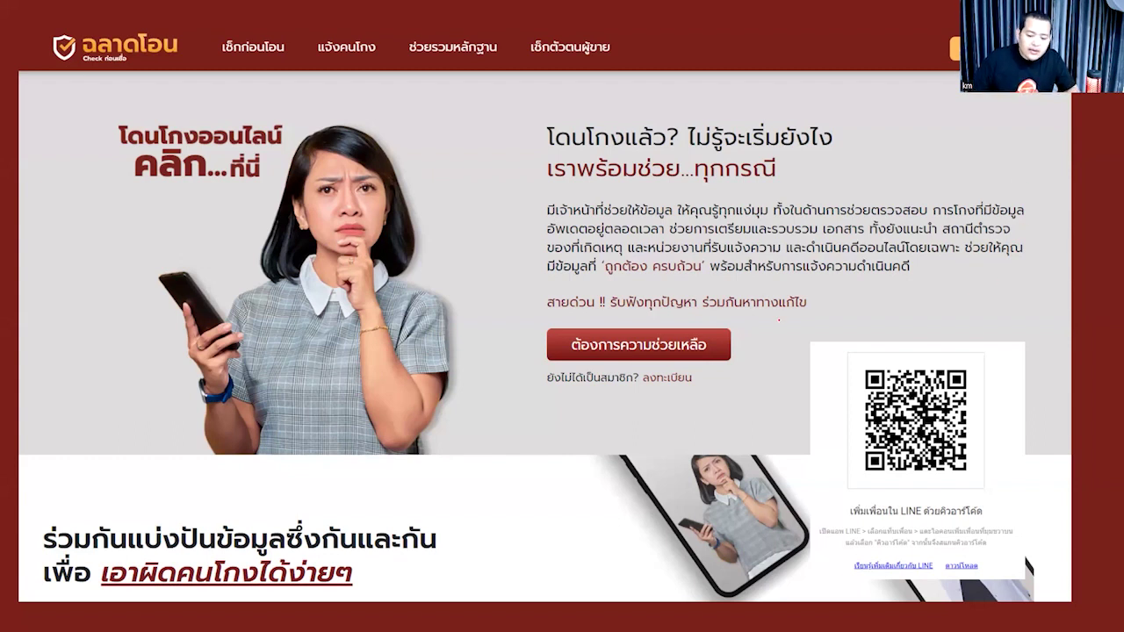
mouse_move(635, 314)
left_mouse_down()
mouse_move(553, 361)
mouse_move(742, 338)
mouse_move(612, 313)
left_mouse_up()
mouse_move(1023, 251)
left_mouse_down()
mouse_move(942, 351)
mouse_move(971, 340)
left_mouse_up()
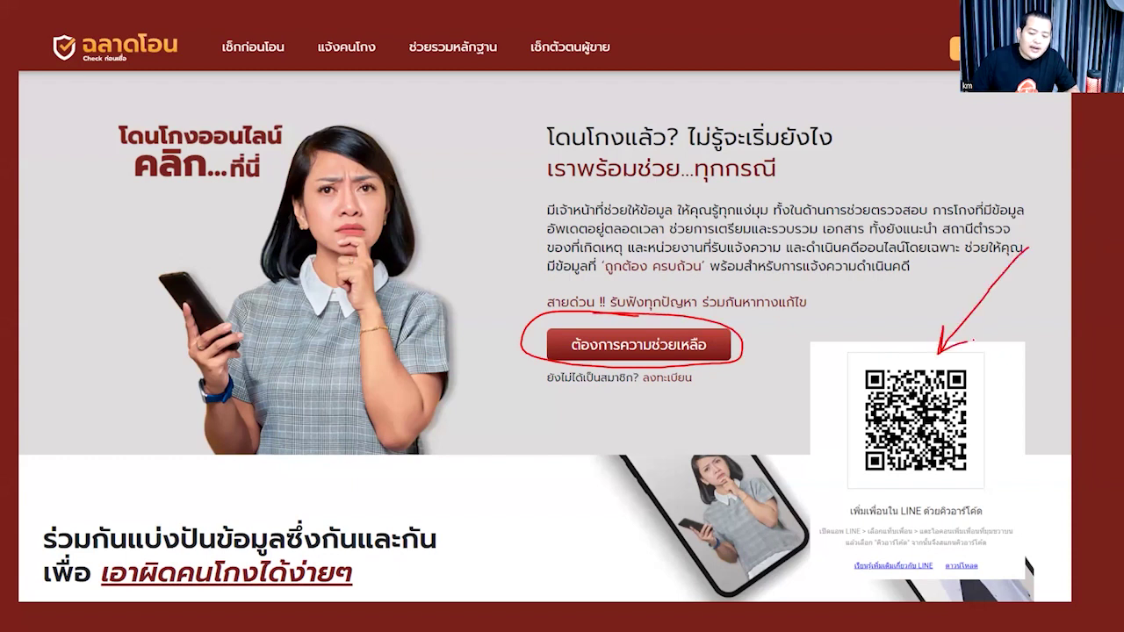
left_click_drag(857, 347, 851, 415)
mouse_move(852, 462)
left_mouse_down()
mouse_move(942, 497)
mouse_move(1001, 373)
mouse_move(834, 331)
mouse_move(836, 450)
mouse_move(896, 497)
mouse_move(1007, 494)
left_mouse_up()
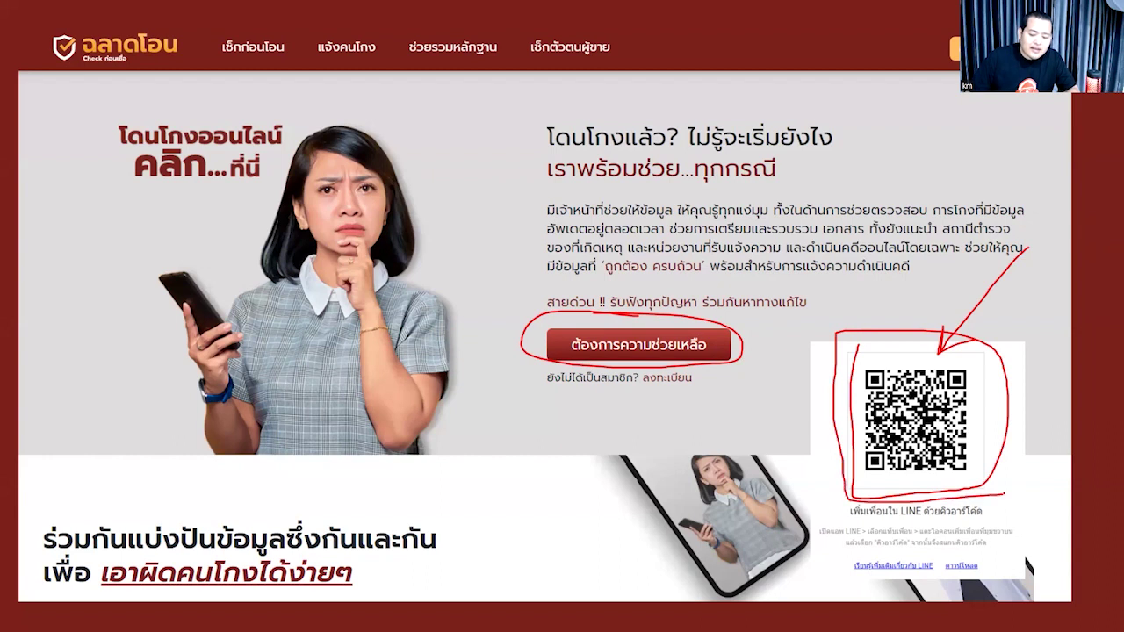
key("Right")
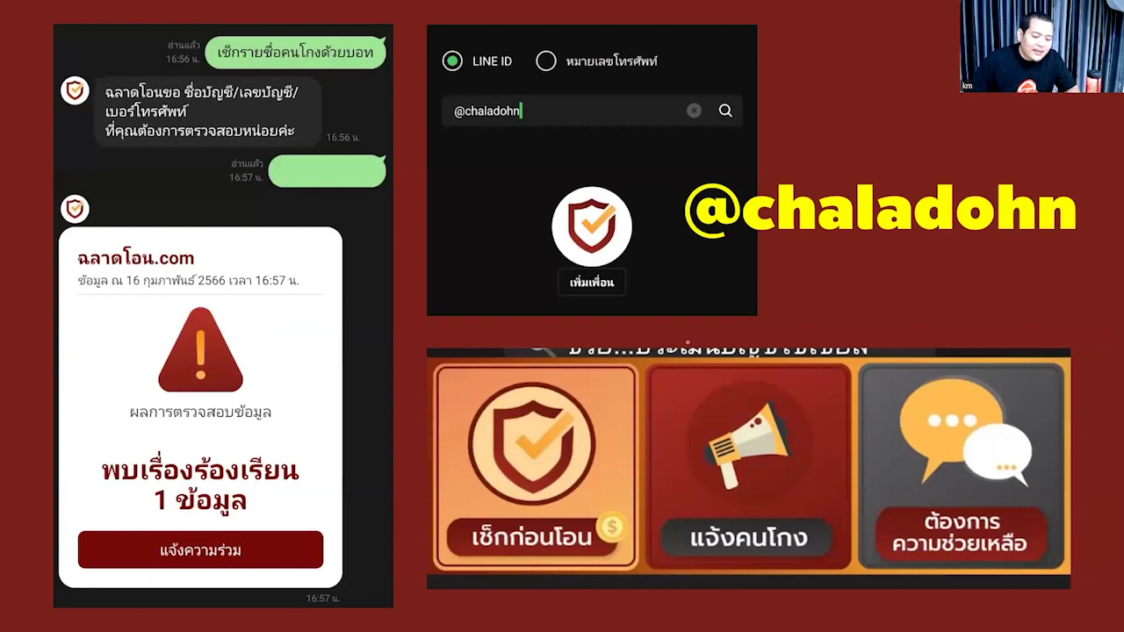
mouse_move(675, 332)
left_mouse_down()
mouse_move(627, 379)
mouse_move(646, 373)
left_mouse_up()
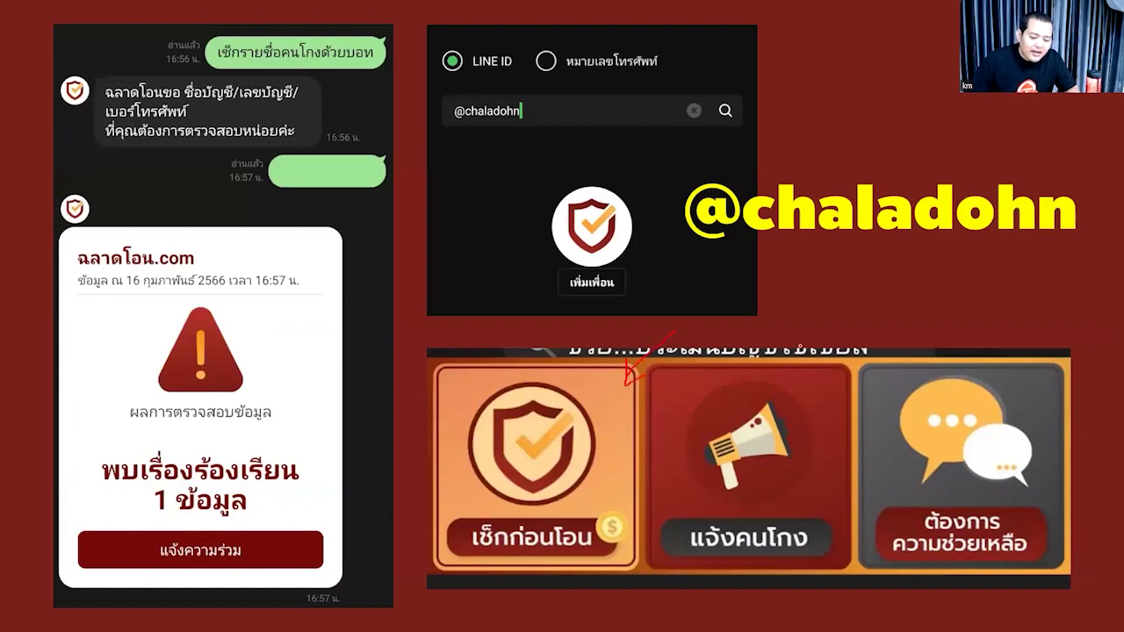
left_click_drag(818, 375, 811, 383)
mouse_move(1082, 327)
left_mouse_down()
mouse_move(1059, 369)
mouse_move(1068, 362)
left_mouse_up()
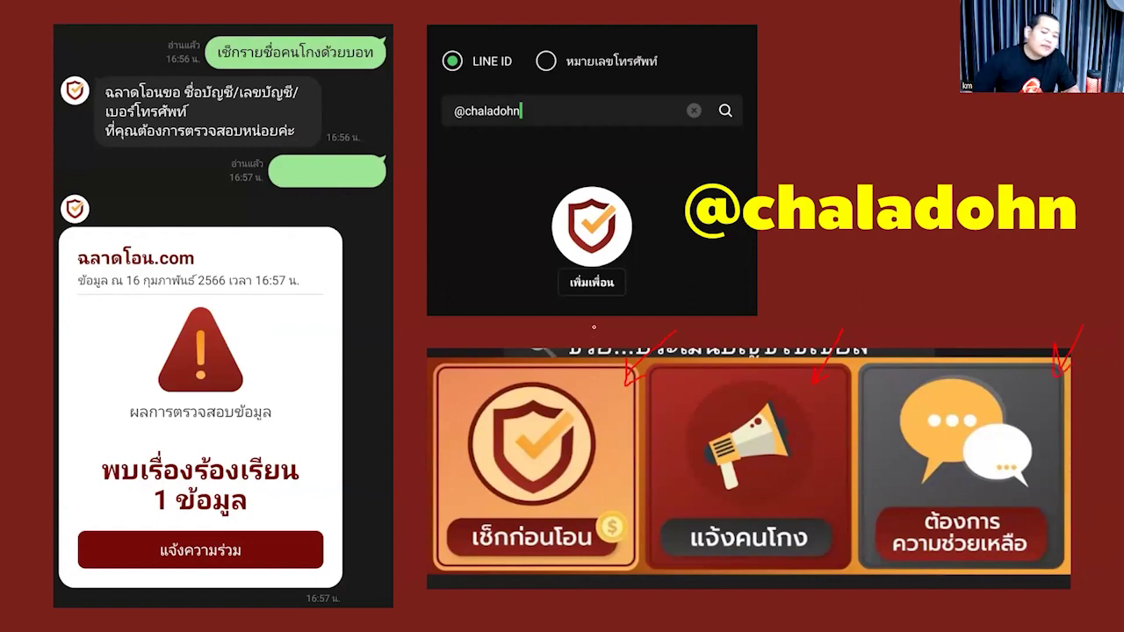
mouse_move(690, 242)
left_mouse_down()
mouse_move(1052, 243)
mouse_move(1093, 192)
mouse_move(671, 174)
mouse_move(721, 249)
mouse_move(681, 246)
left_mouse_up()
mouse_move(778, 130)
left_mouse_down()
mouse_move(739, 153)
mouse_move(747, 173)
mouse_move(762, 175)
left_mouse_up()
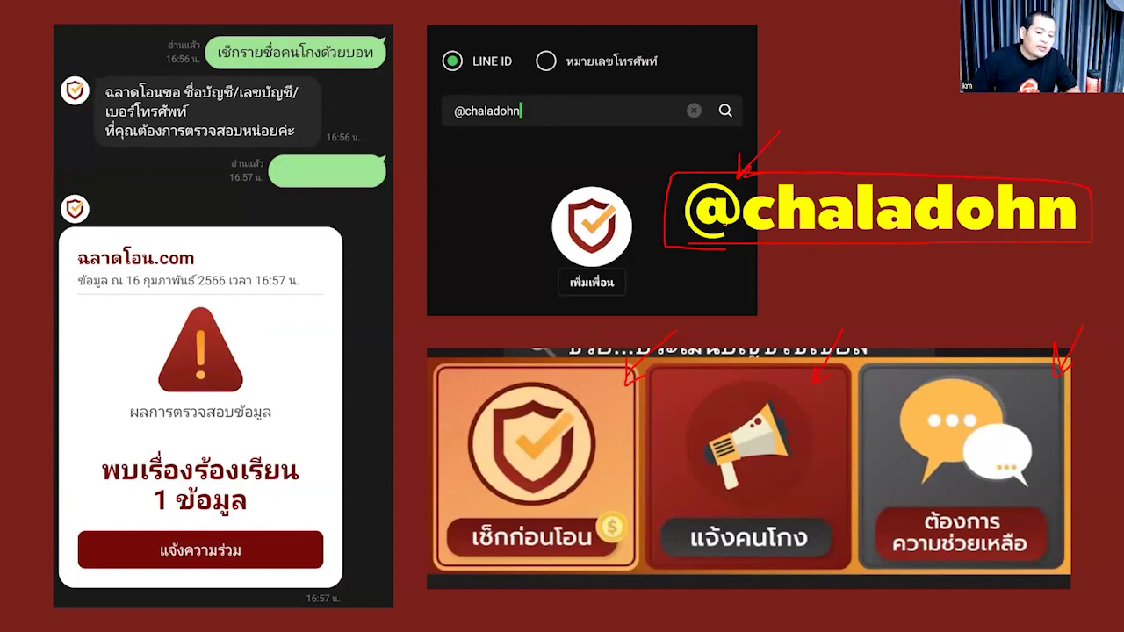
mouse_move(503, 367)
left_mouse_down()
mouse_move(455, 504)
mouse_move(618, 456)
mouse_move(505, 367)
left_mouse_up()
left_click_drag(446, 346, 369, 253)
mouse_move(402, 114)
left_mouse_down()
mouse_move(348, 67)
mouse_move(370, 74)
left_mouse_up()
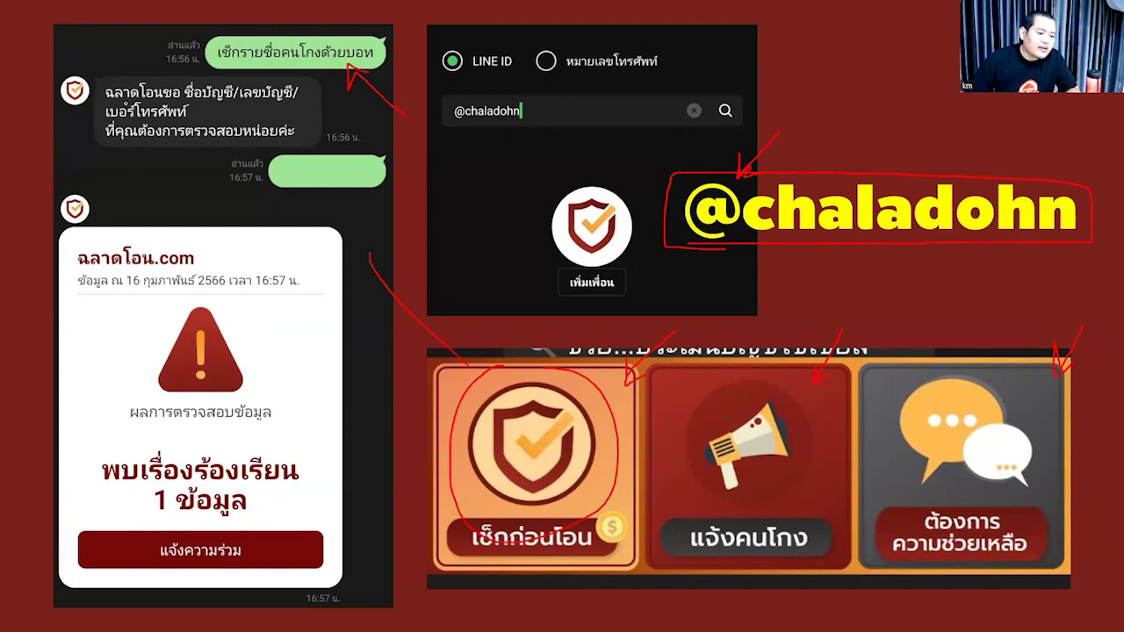
left_click_drag(105, 106, 310, 105)
left_click_drag(118, 121, 184, 121)
left_click_drag(121, 142, 269, 143)
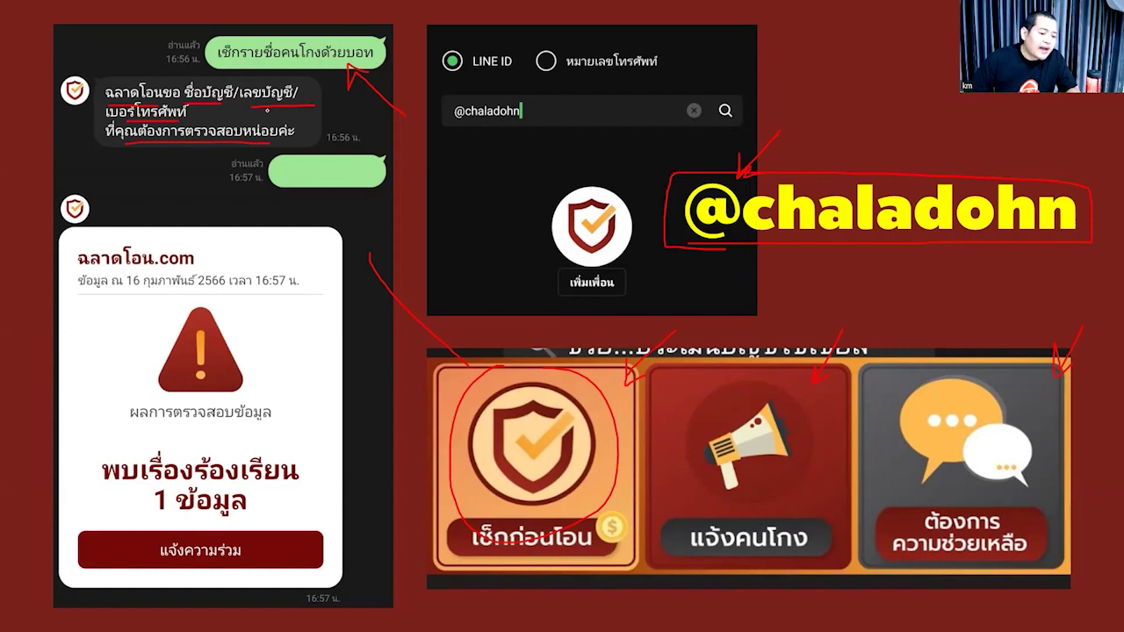
mouse_move(376, 123)
left_mouse_down()
mouse_move(337, 165)
mouse_move(374, 159)
left_mouse_up()
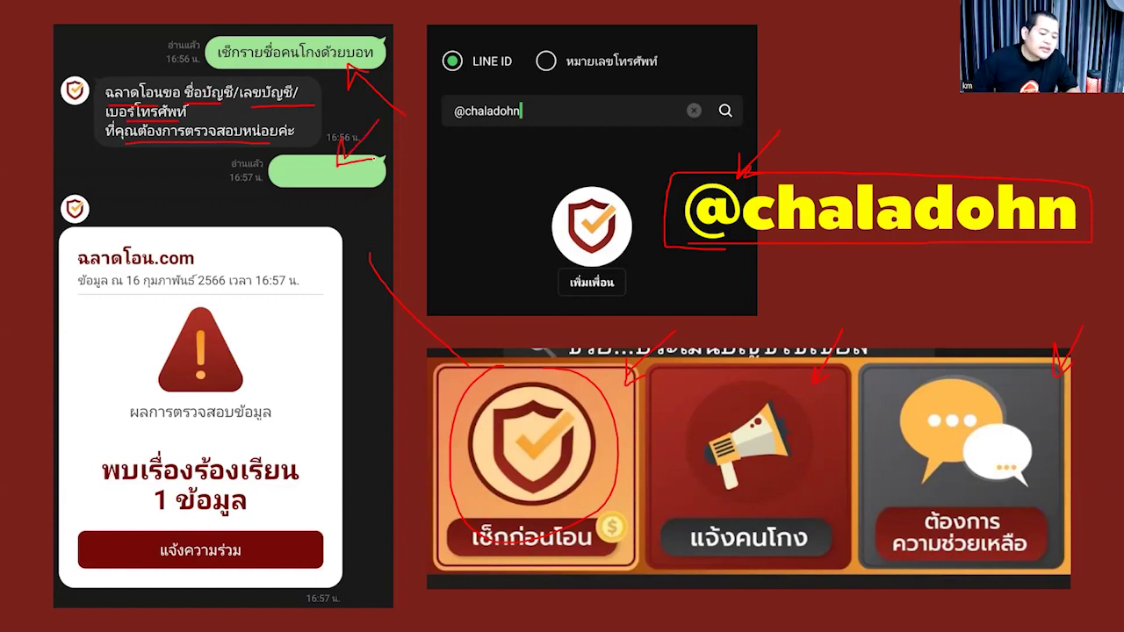